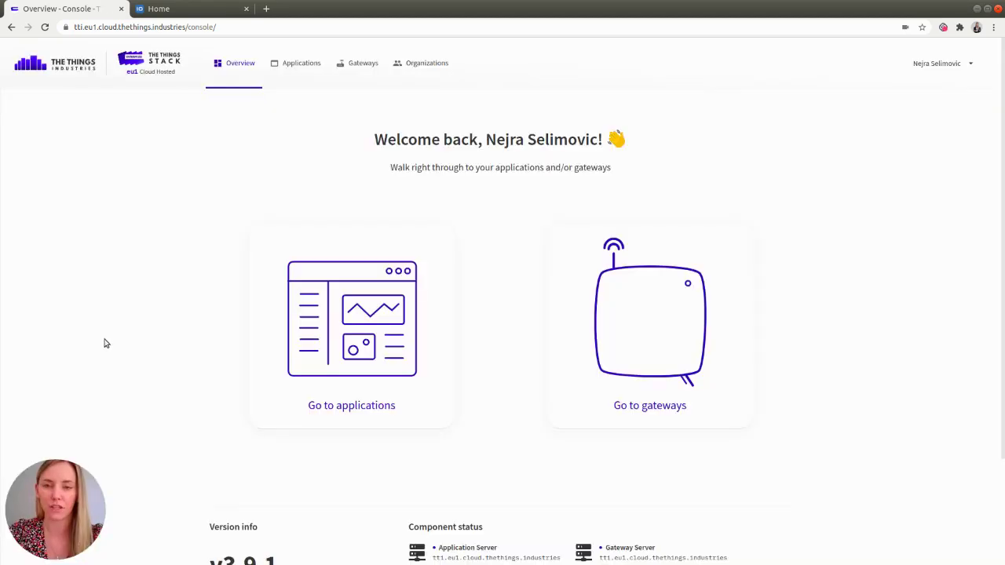
Step: Switch to TagoIO and start adding a device with the Custom The Things Industries connector for LoRaWAN TTI
click(159, 9)
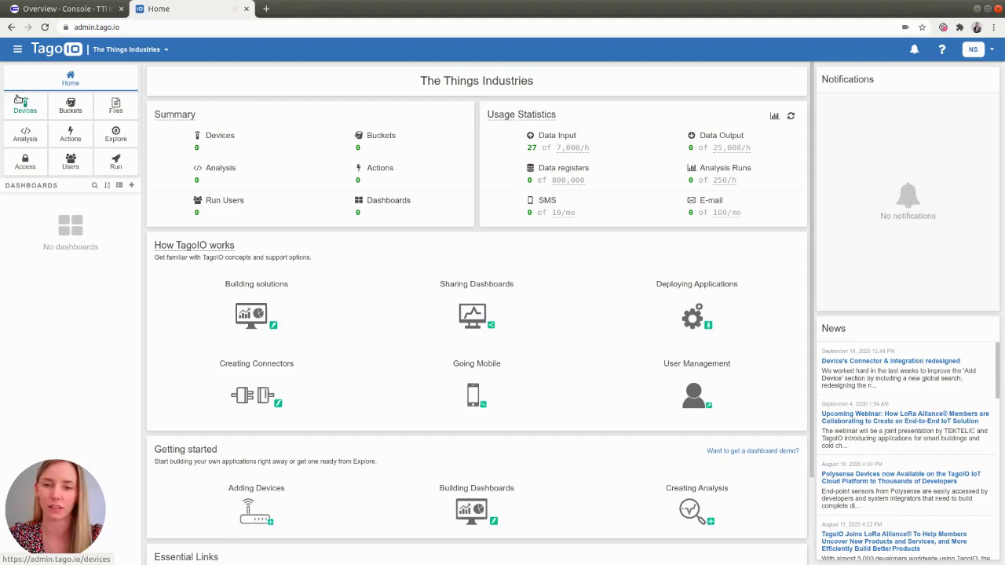
click(22, 105)
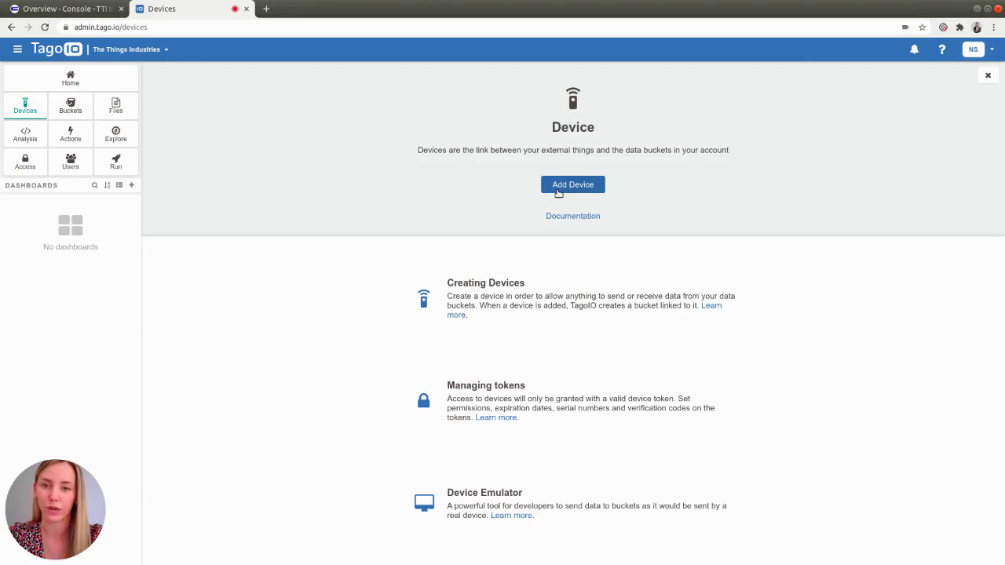
click(559, 192)
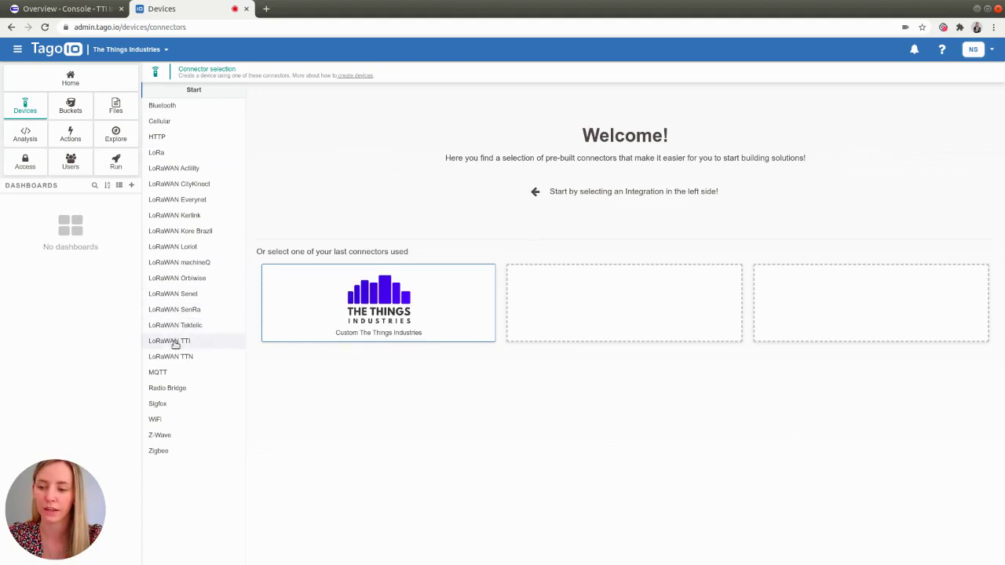
click(174, 344)
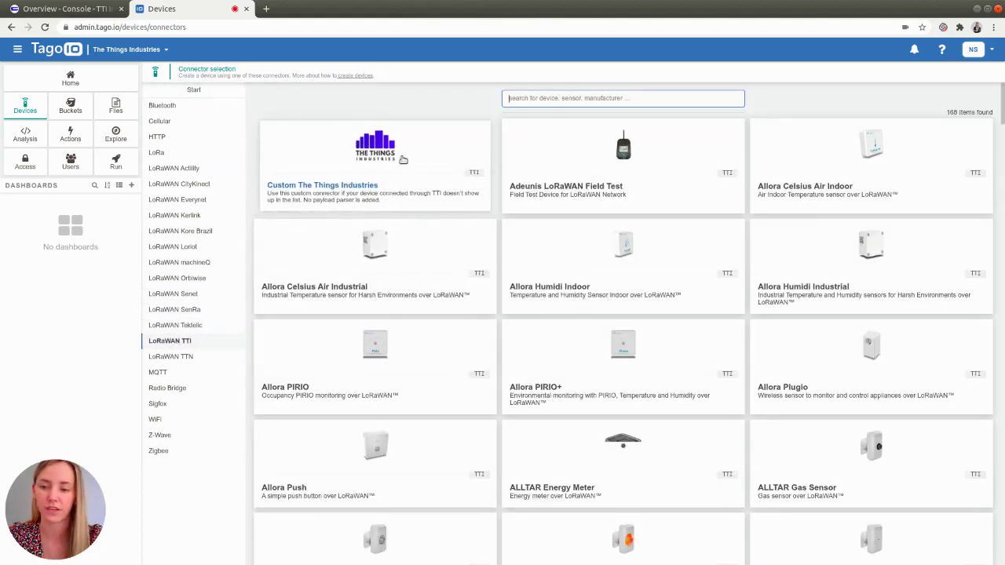
click(322, 185)
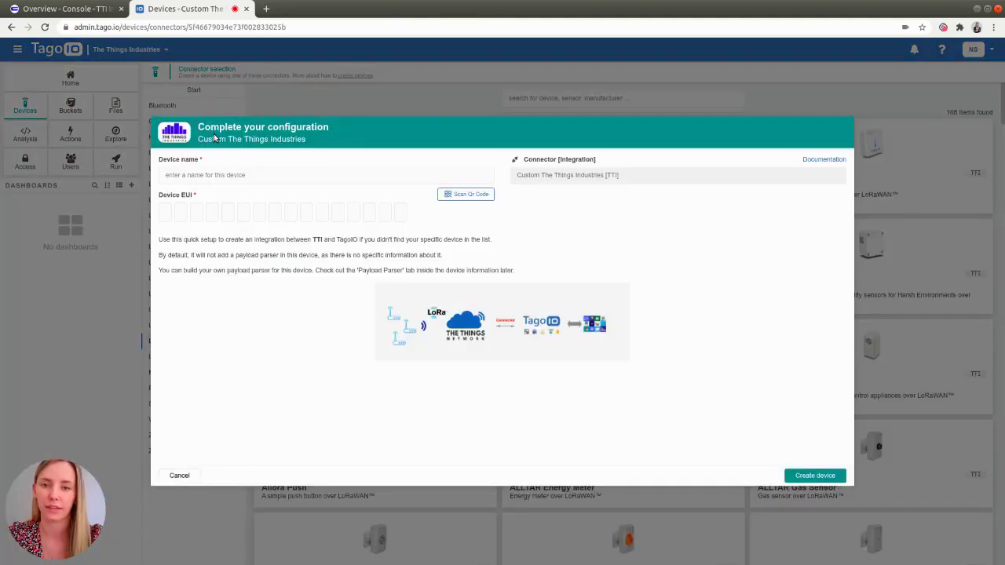
Step: Name the new device example-device
click(180, 175)
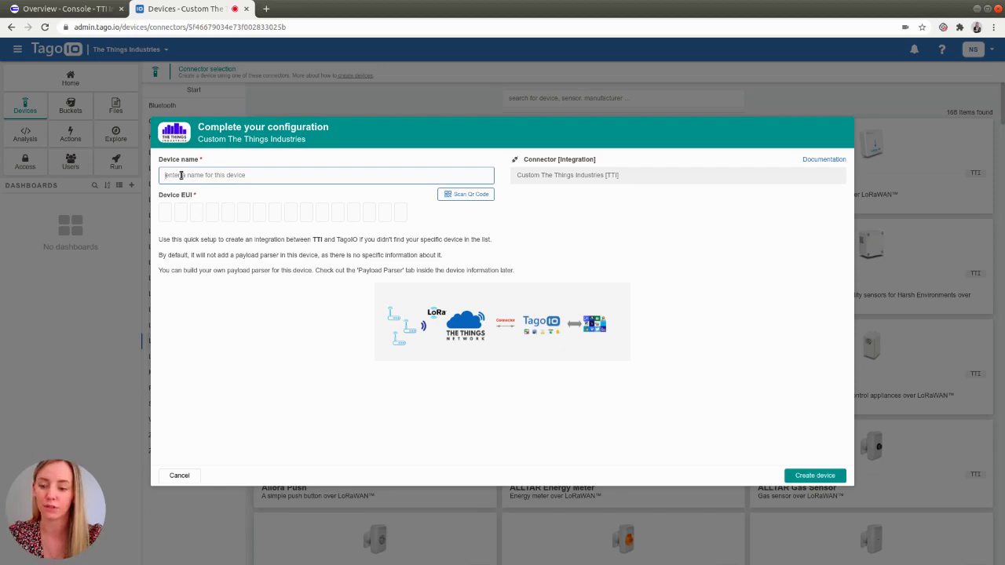
text(exam)
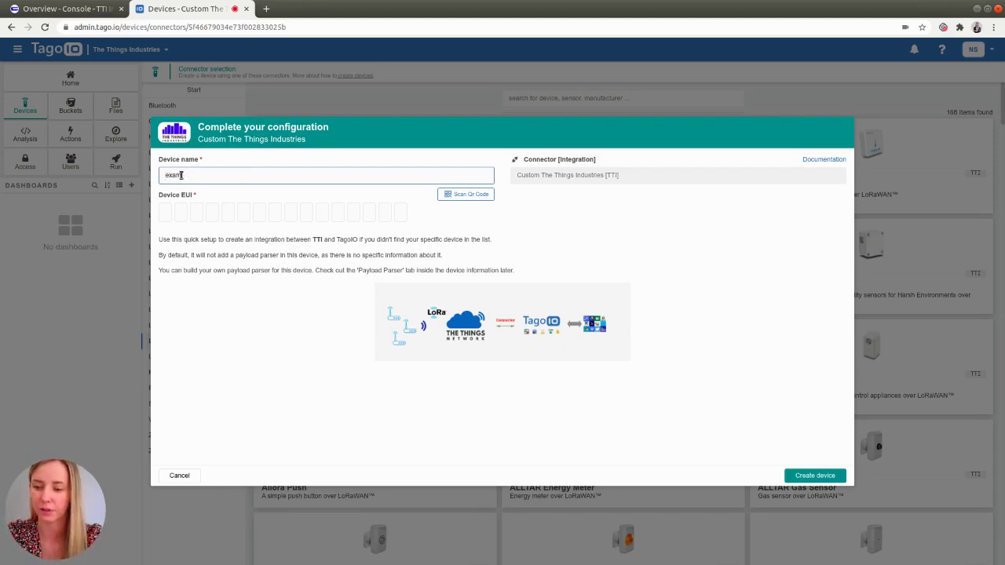
text(ple-device)
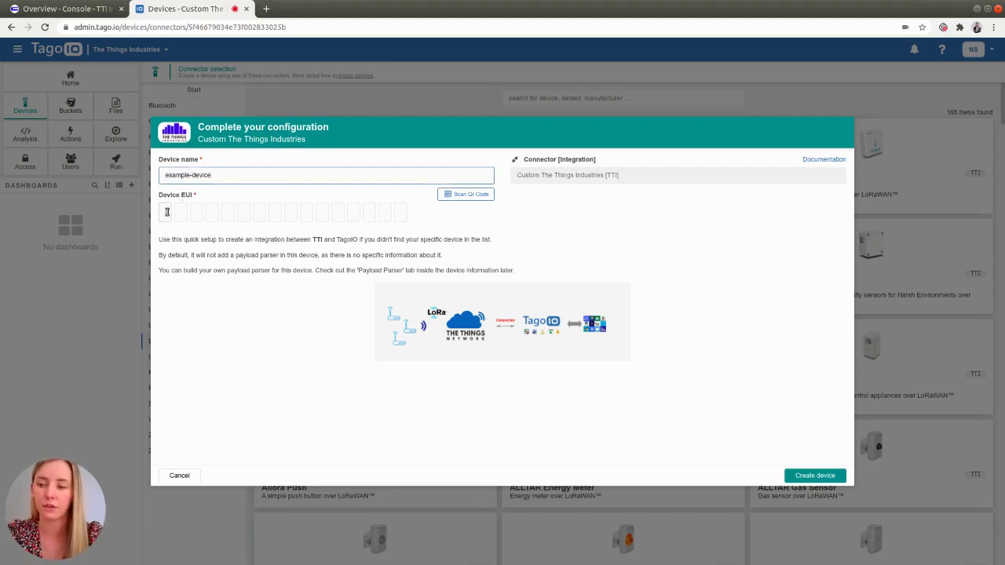
Step: In The Things Stack console, open the account owner's own end device in the tti-playground application and copy its DevEUI
click(166, 212)
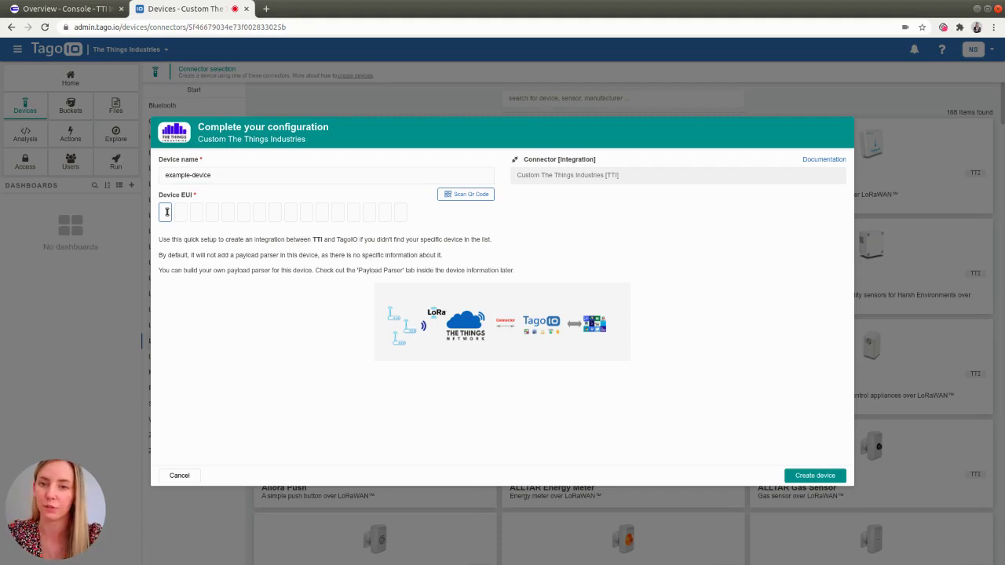
click(49, 8)
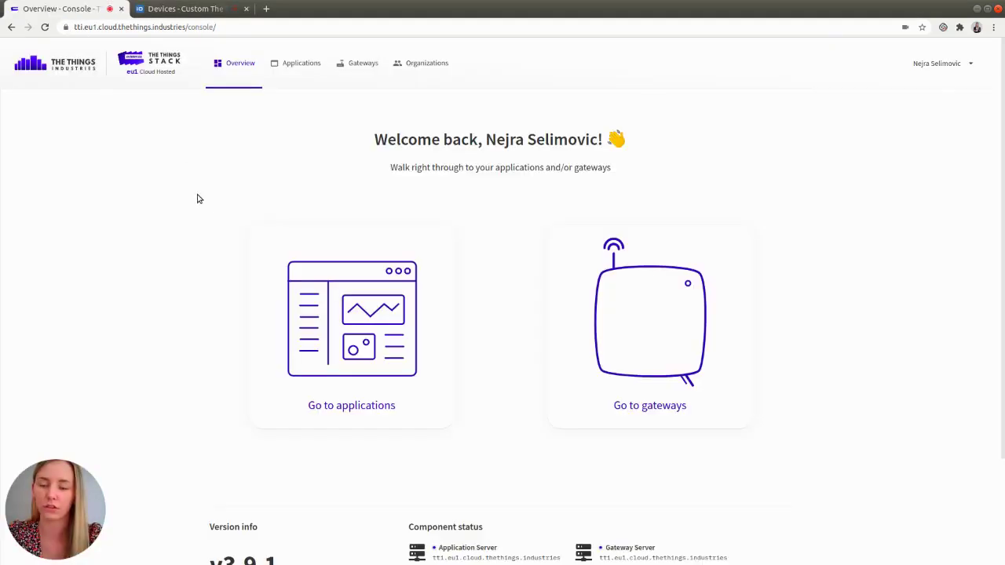
click(312, 300)
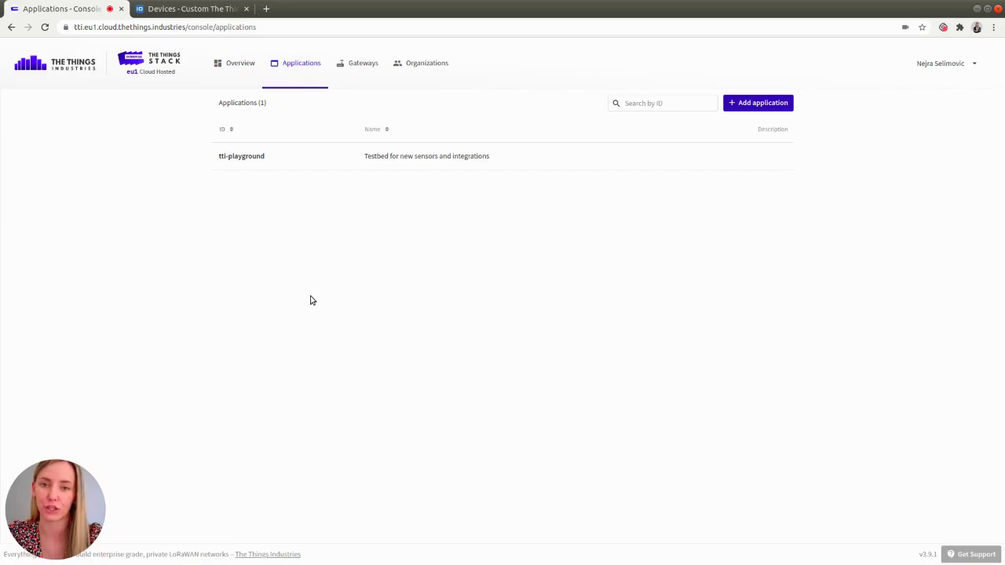
click(262, 159)
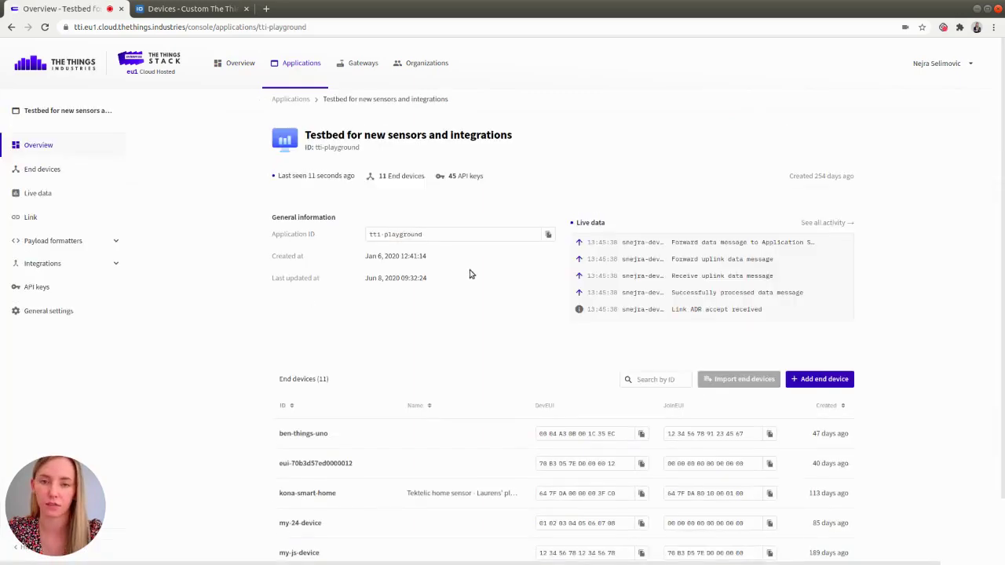
scroll(428, 354, down, 2)
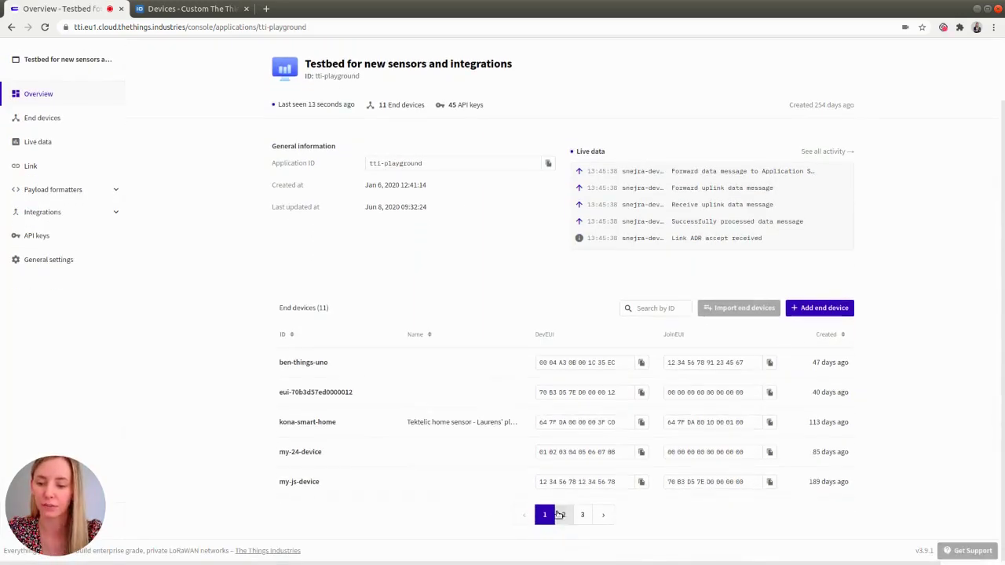
click(561, 514)
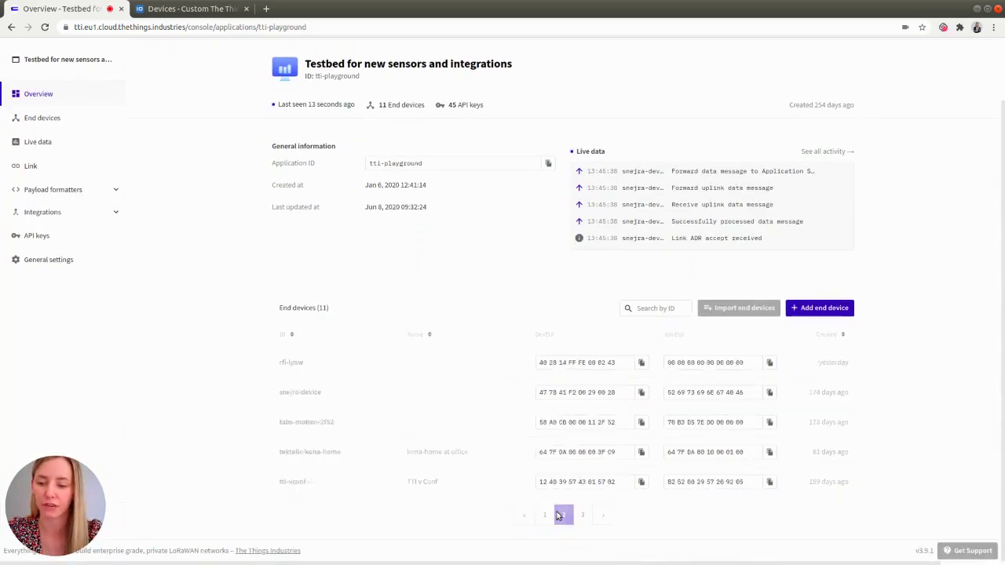
click(318, 393)
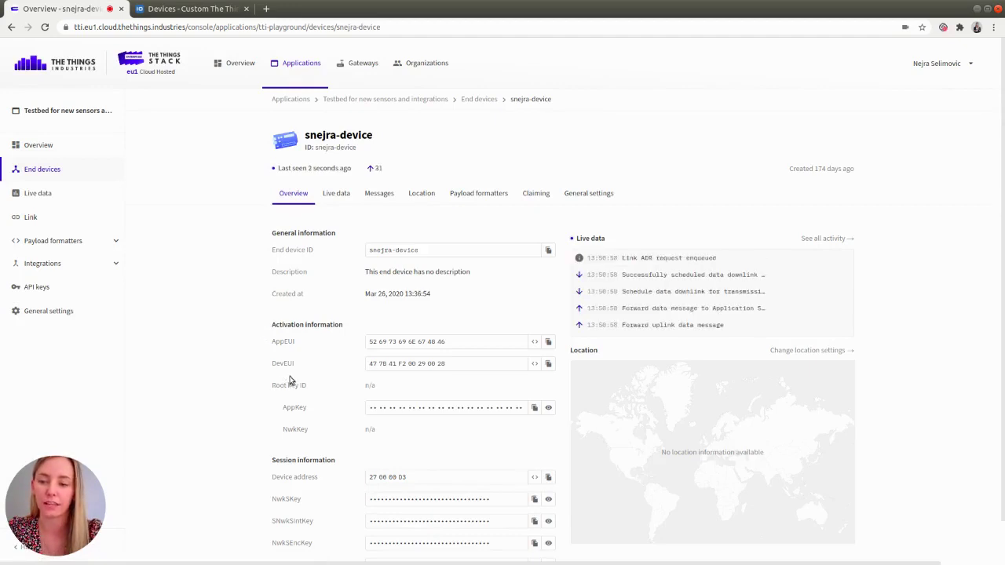
Step: Back in TagoIO, fill in the Device EUI with the copied DevEUI and create the device
key(ctrl+Tab)
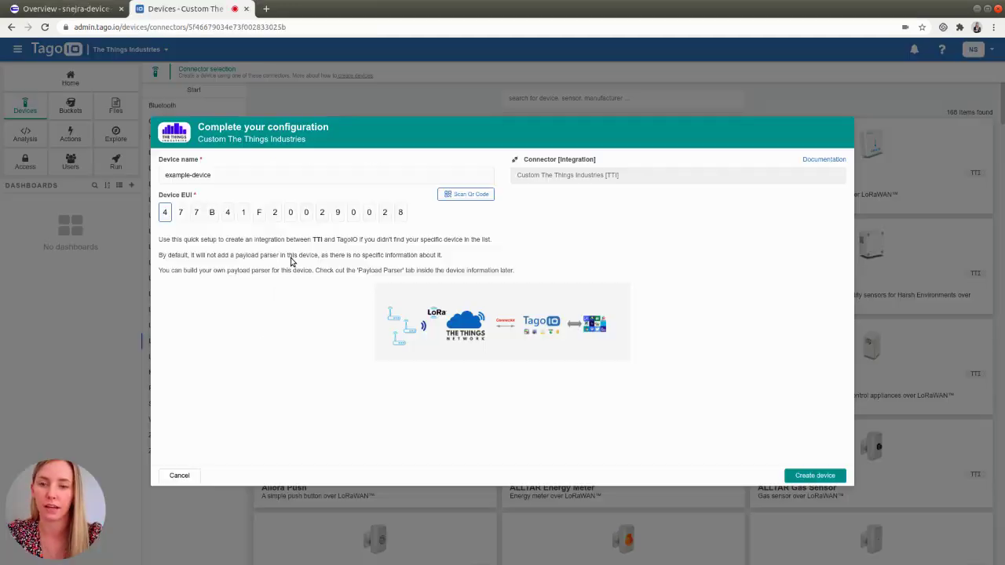
click(814, 476)
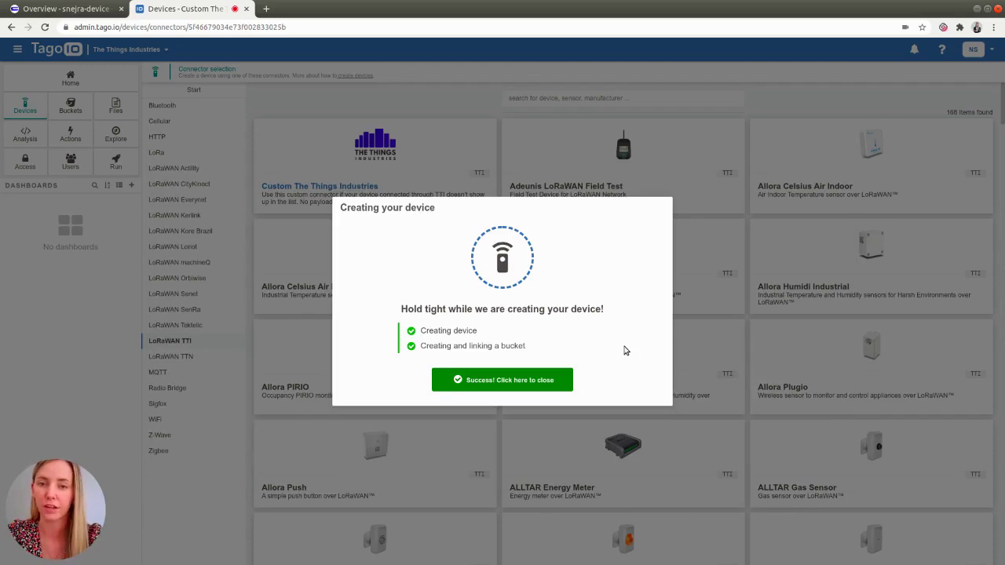
click(517, 380)
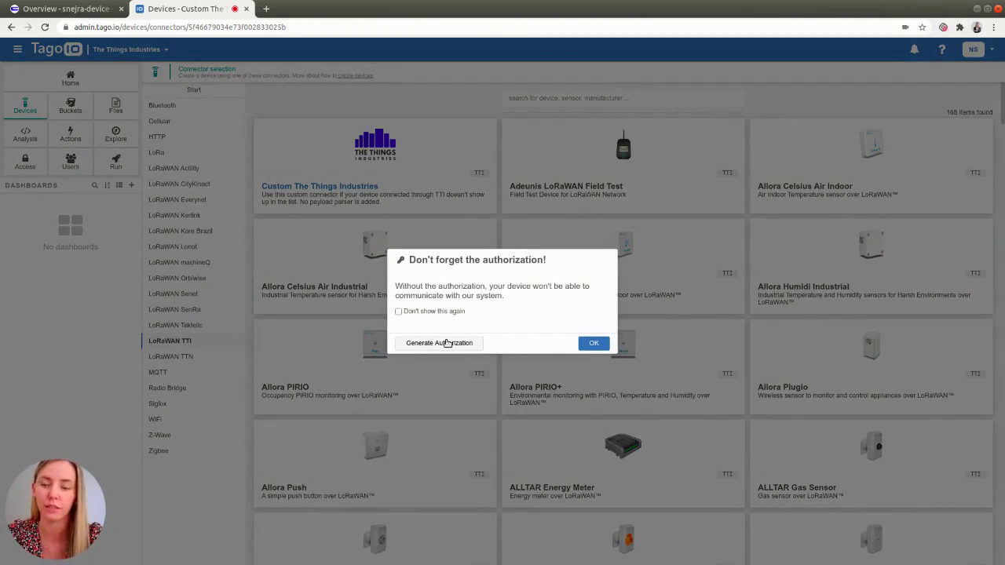
Step: Generate a service authorization named example-auth
click(447, 343)
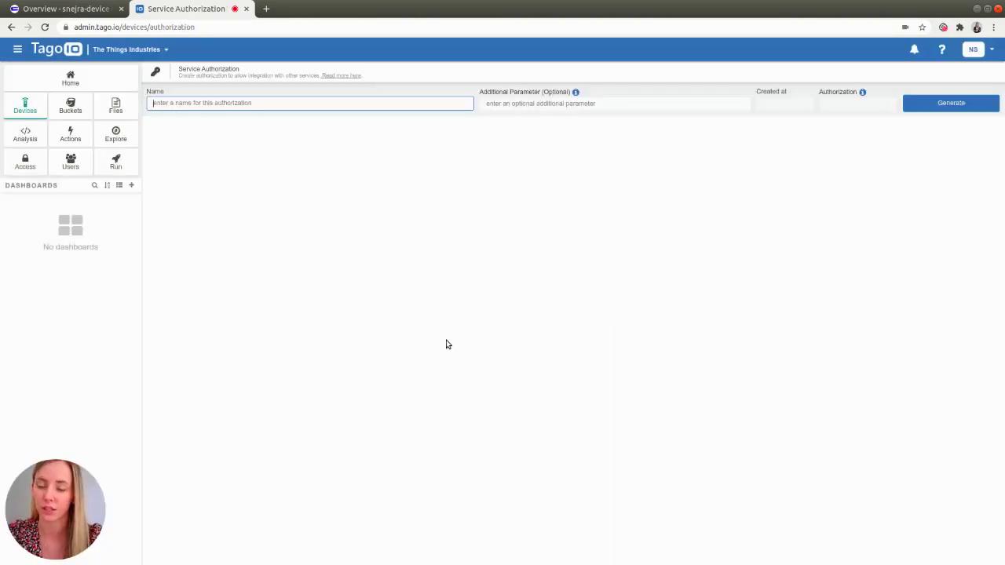
text(example-auth)
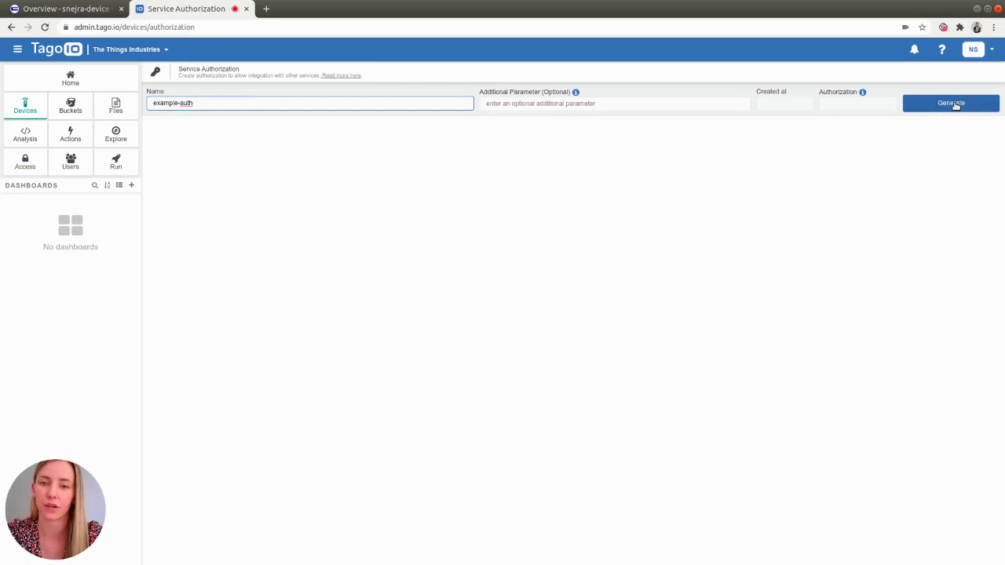
click(953, 104)
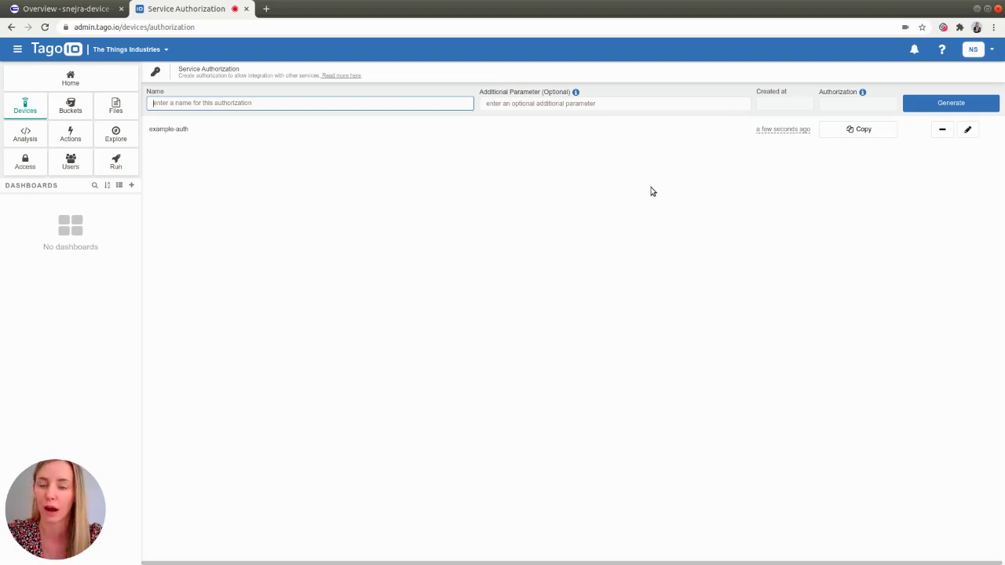
Step: In The Things Stack console, start a new webhook for the tti-playground application using the TagoIO template
click(64, 9)
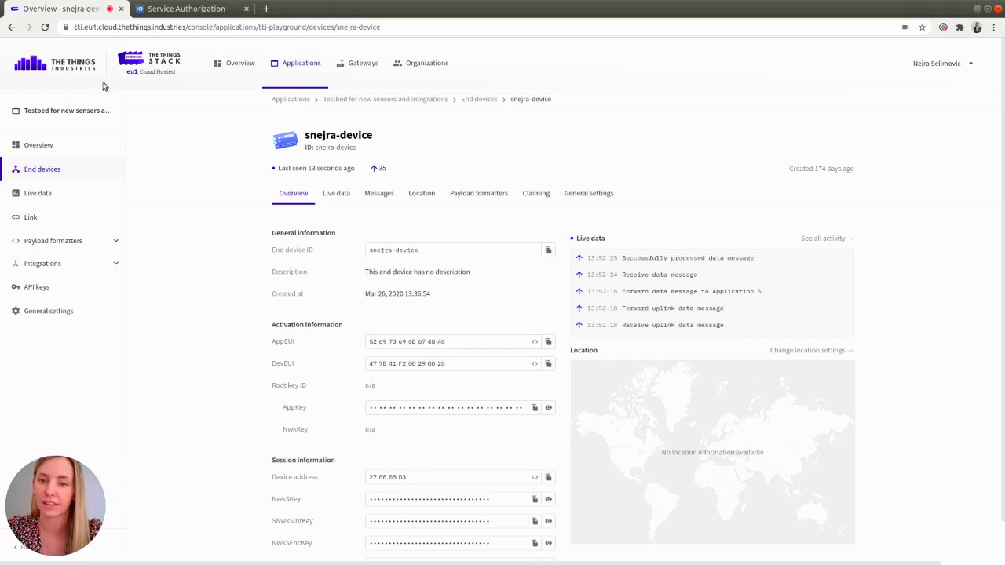
click(46, 264)
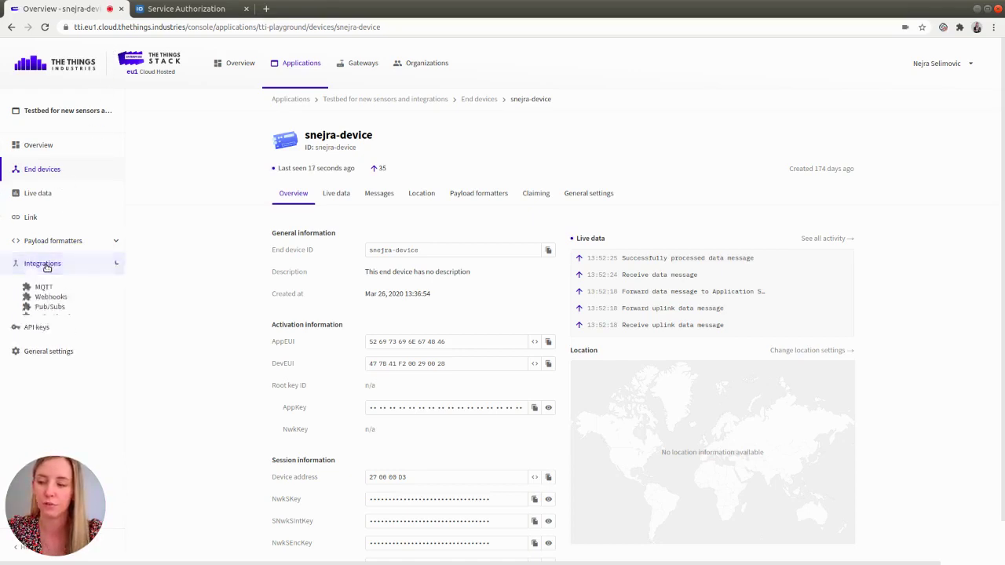
click(52, 312)
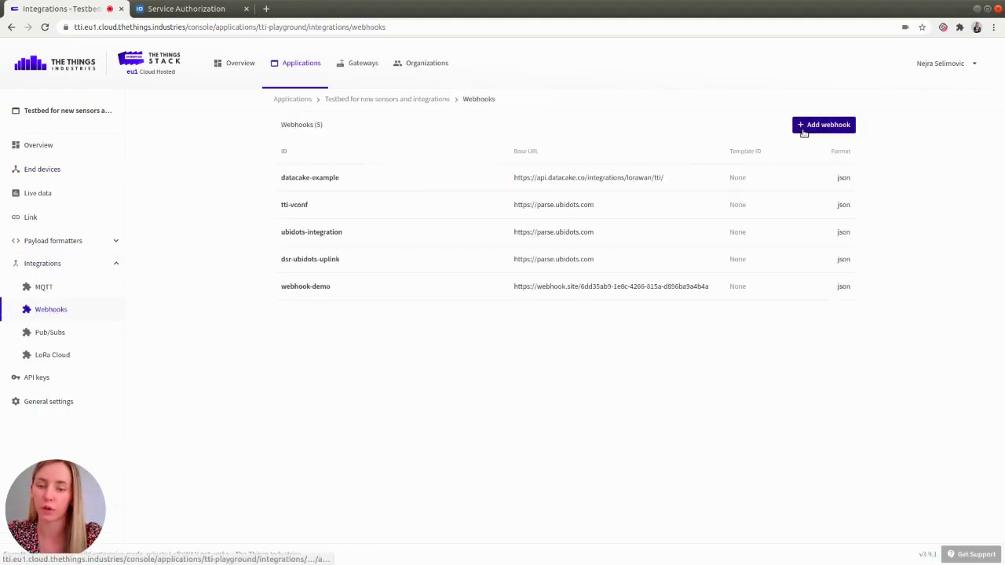
click(804, 130)
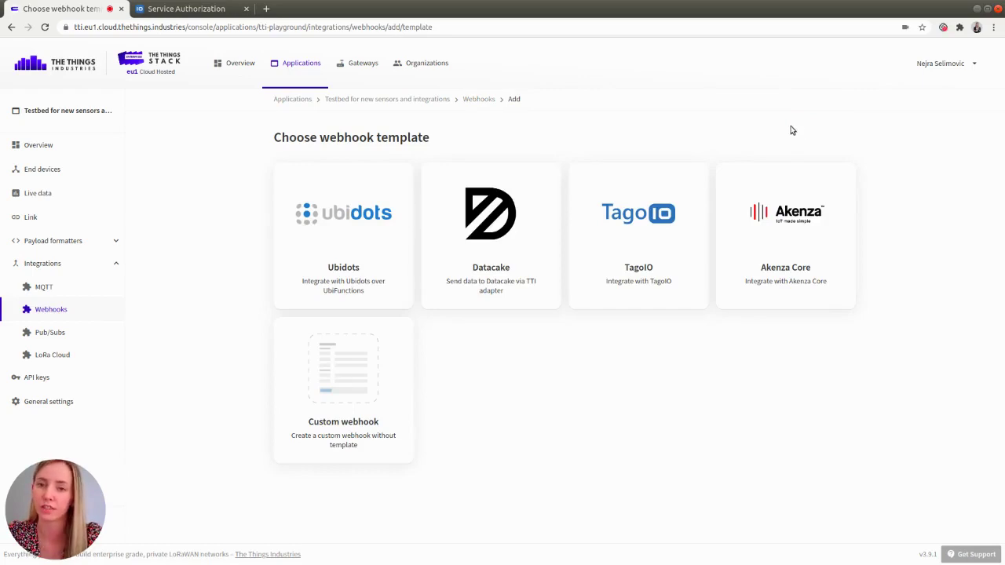
click(647, 208)
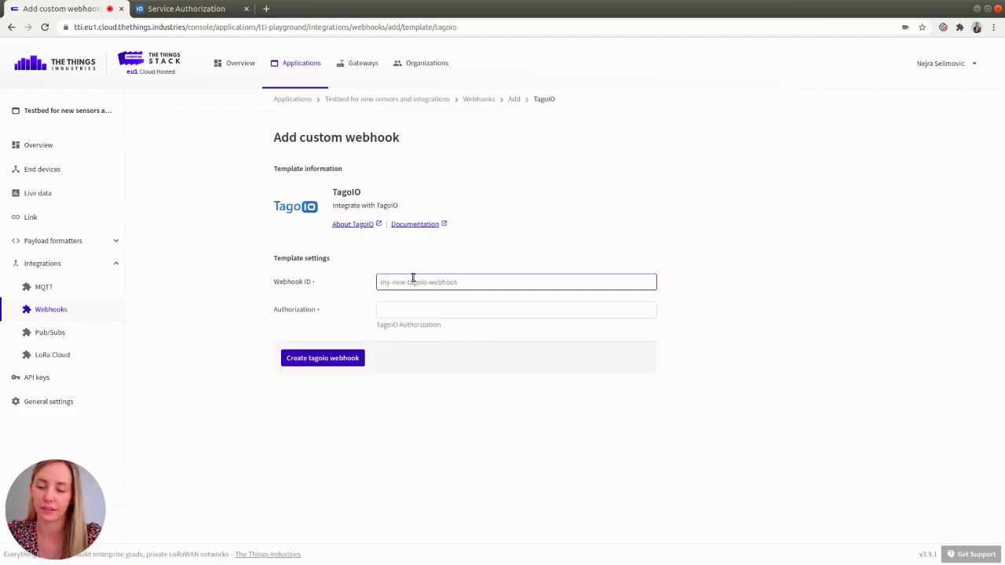
Step: Create the TagoIO webhook with ID example-tago, pasting the authorization token copied from example-auth in TagoIO into the Authorization field
text(example-tago)
click(400, 311)
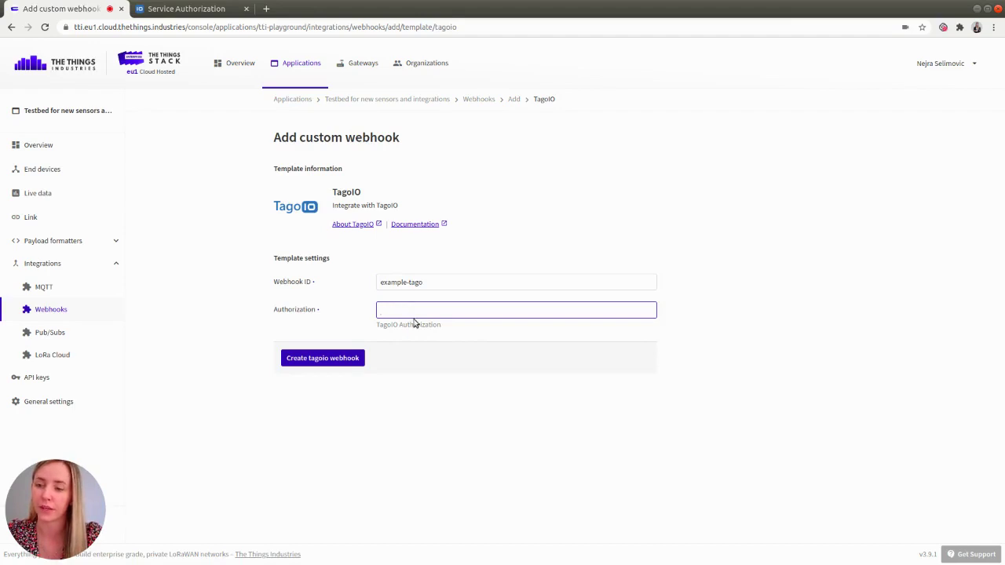
click(180, 9)
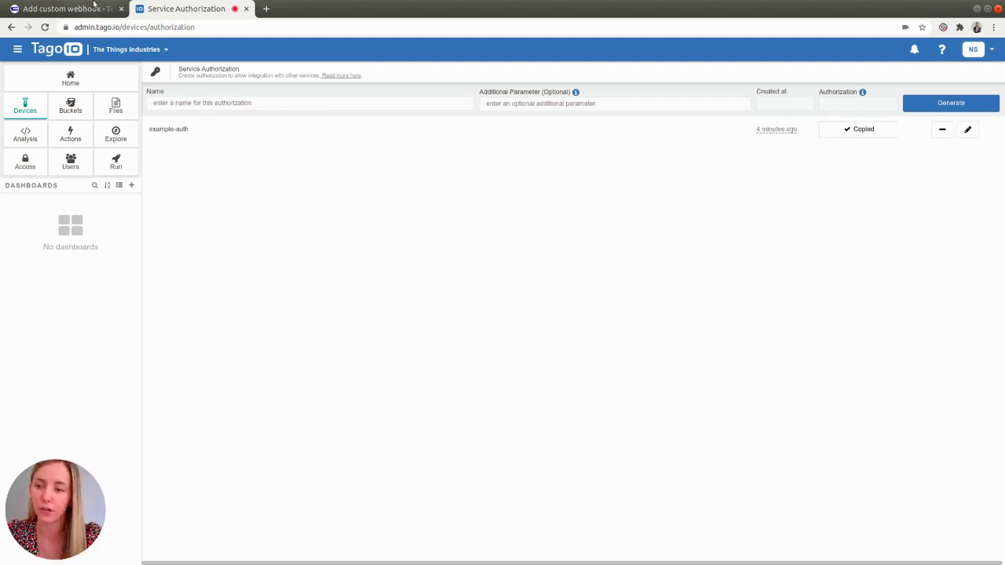
click(93, 8)
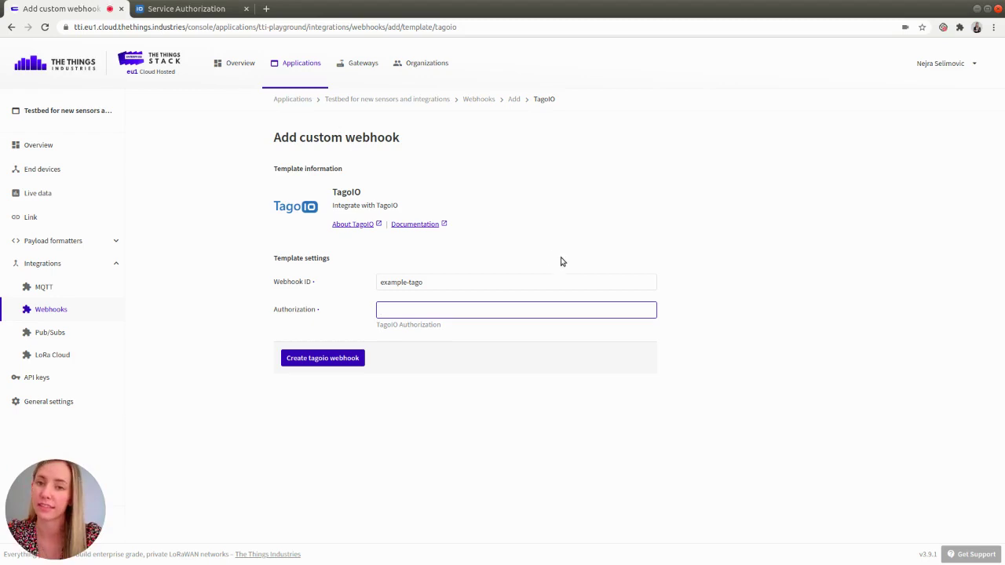
key(ctrl+v)
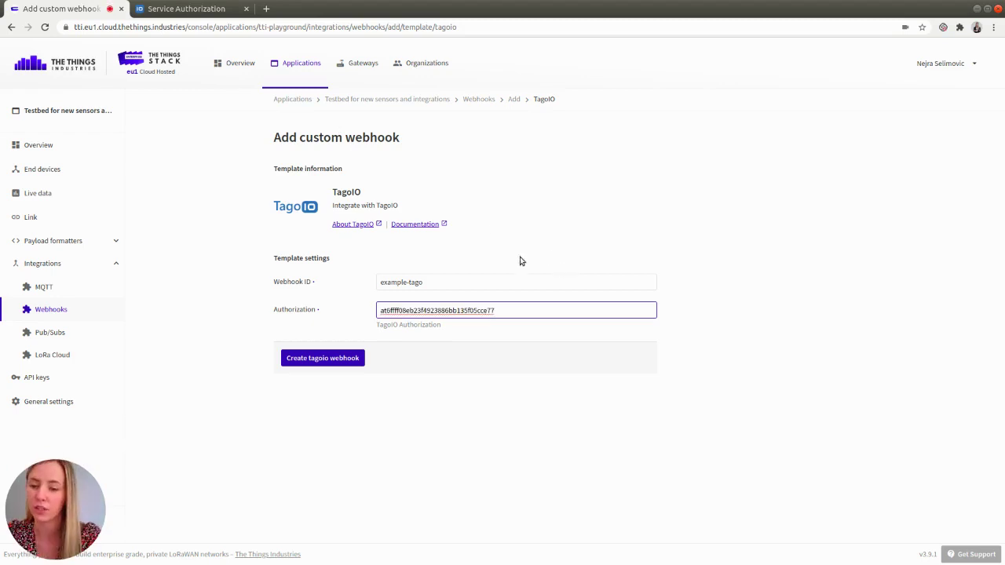
click(324, 359)
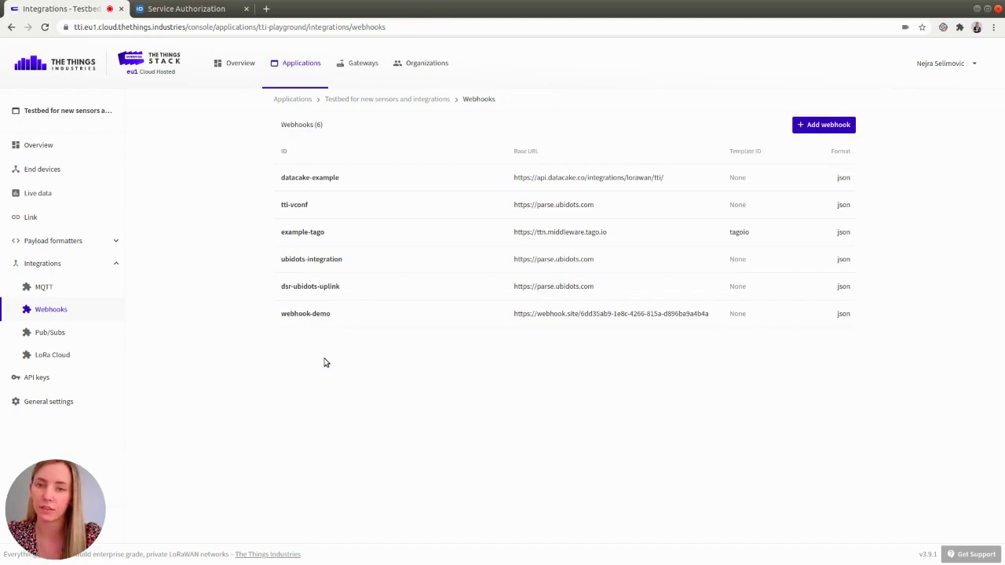
Step: Switch to TagoIO, open example-device and start its Live Inspector to monitor incoming data
click(163, 10)
click(31, 106)
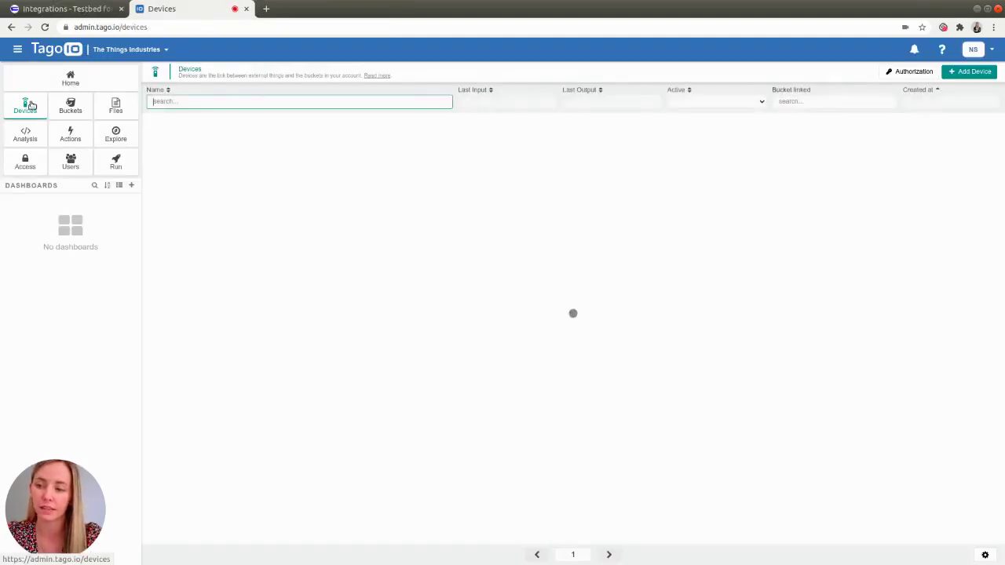
click(153, 125)
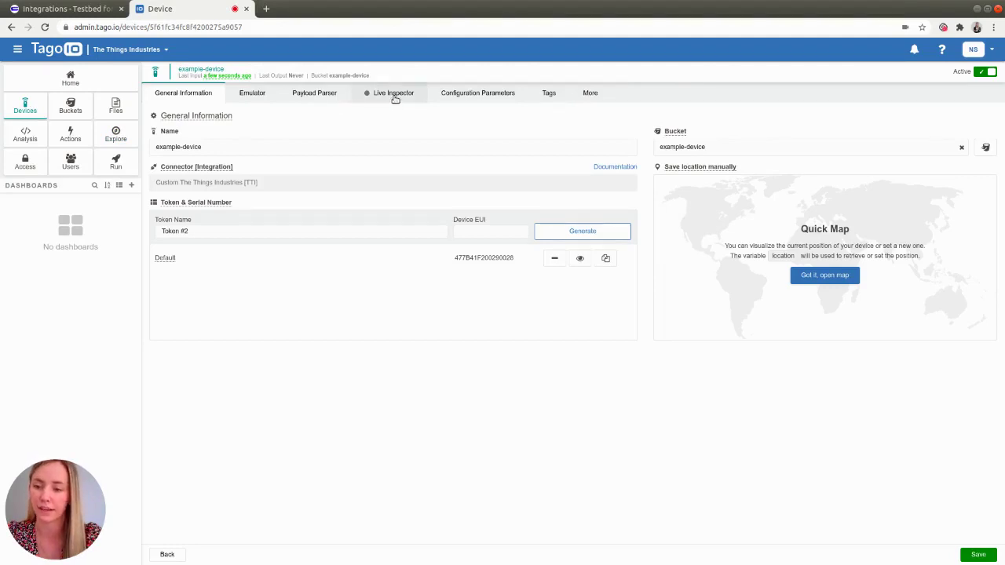
click(394, 96)
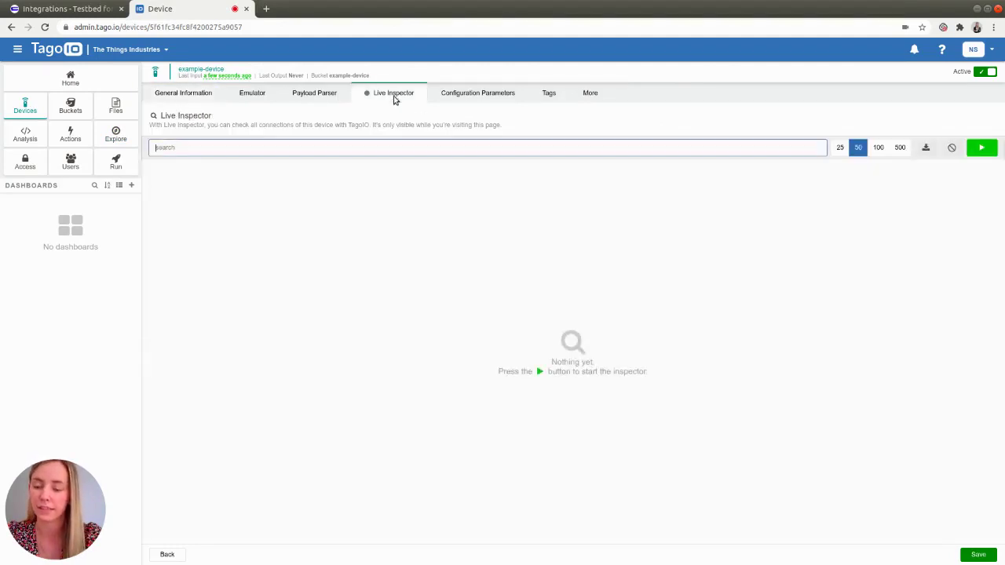
click(984, 148)
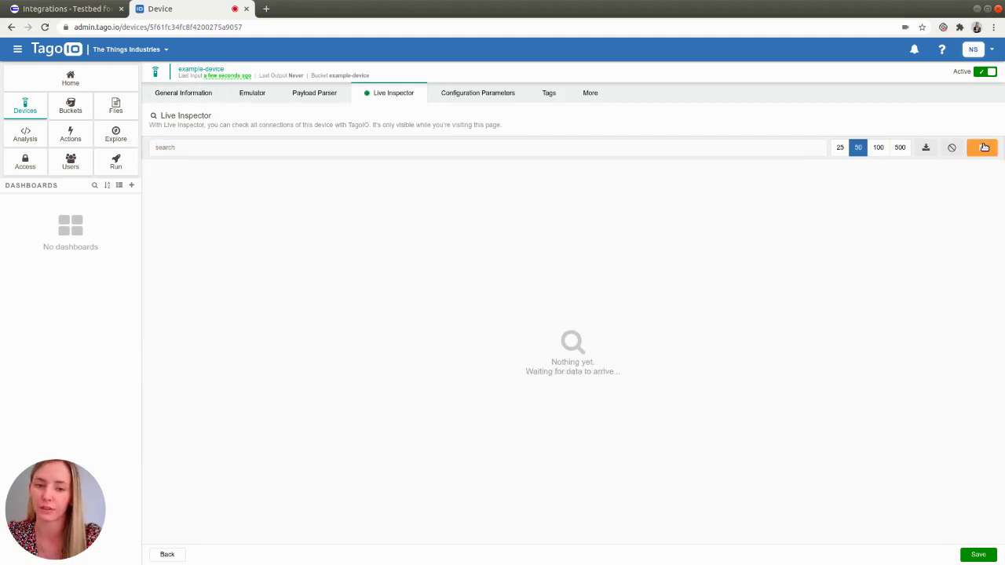